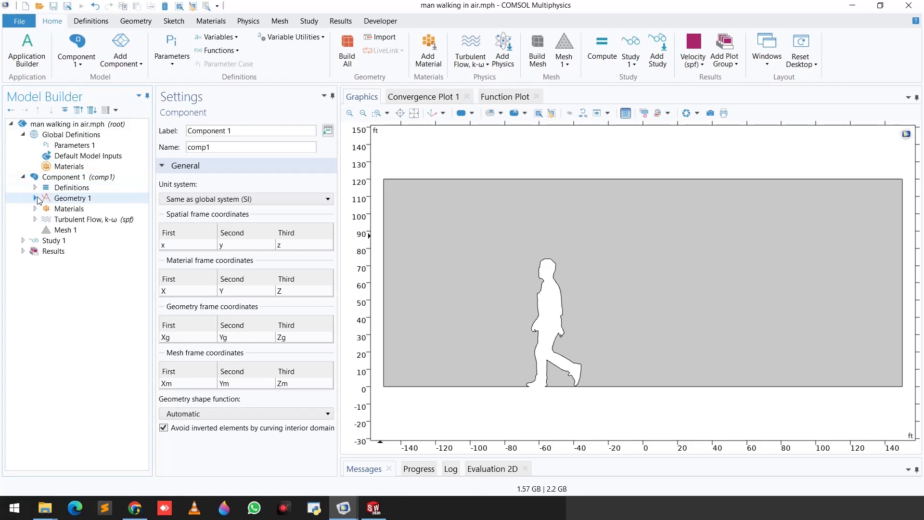
Step: Import the DXF file of the walking man again through the geometry's existing import feature and fit it in view
click(35, 199)
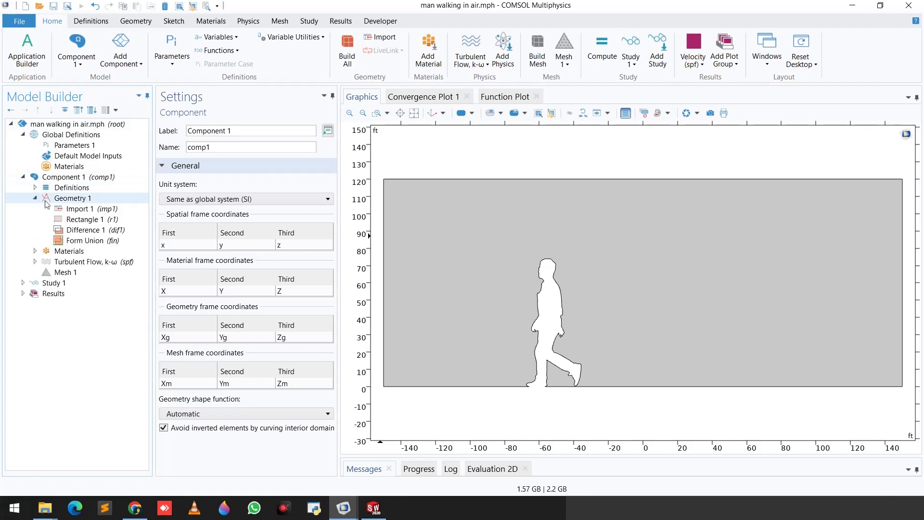
click(67, 211)
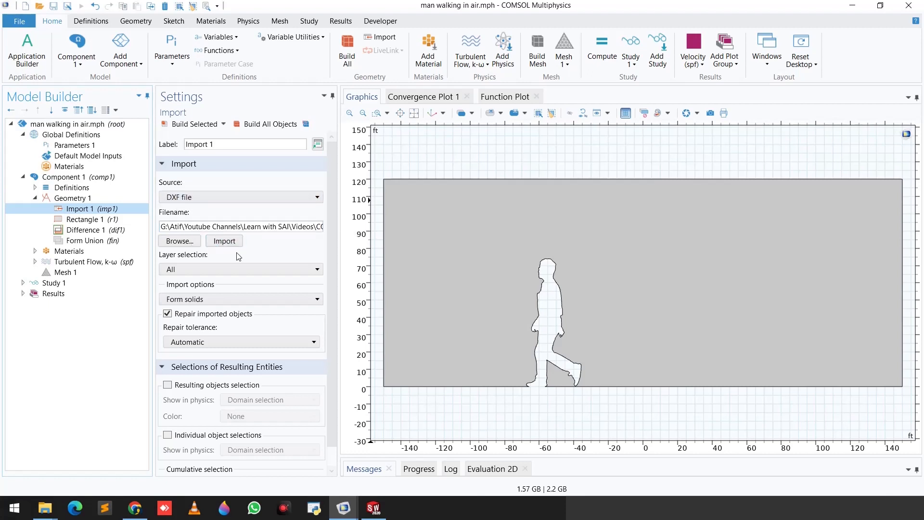
click(227, 244)
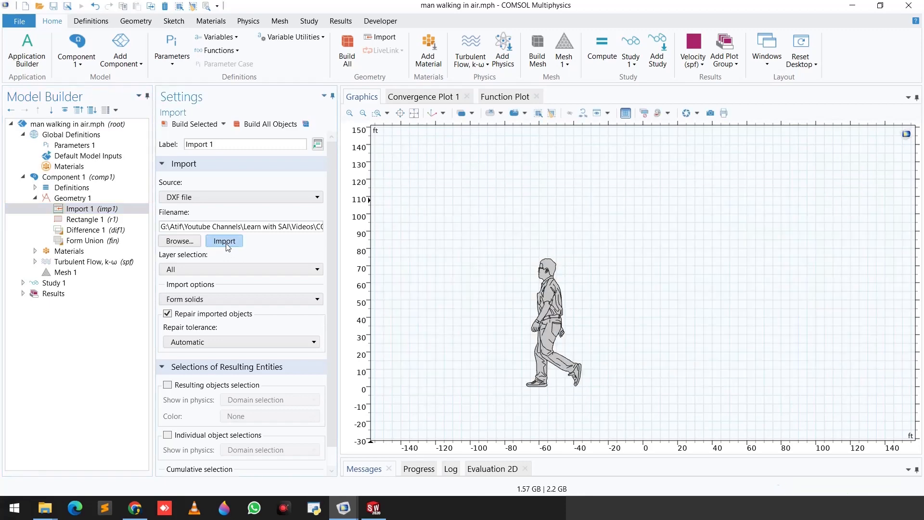
click(414, 113)
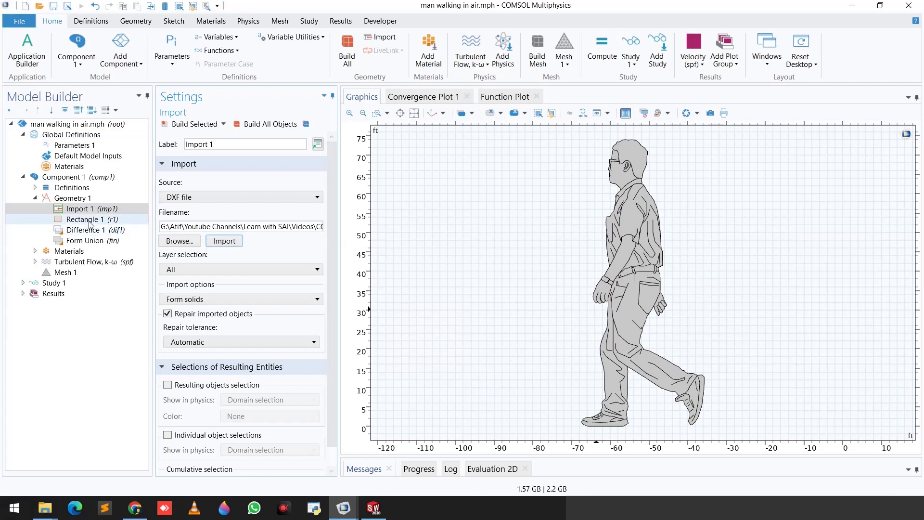
Step: Build the existing rectangle feature that forms the air domain around the imported walking man
click(82, 219)
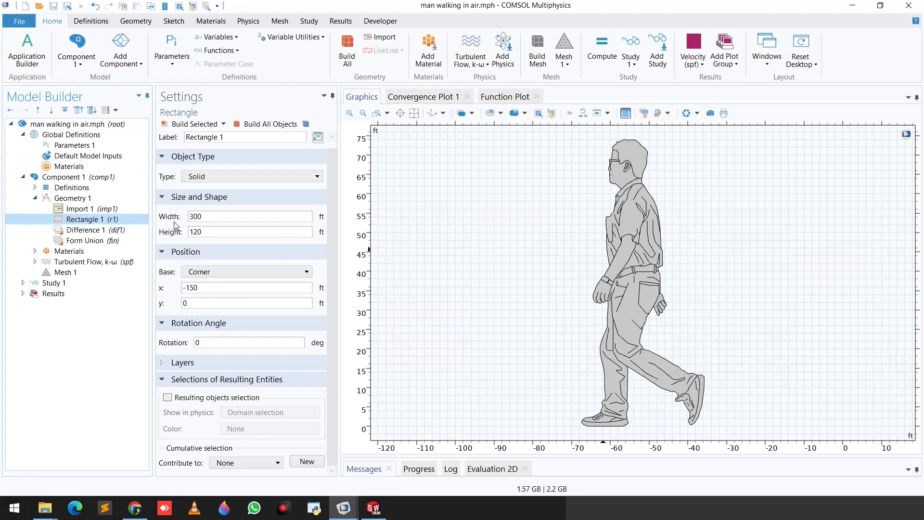
click(191, 124)
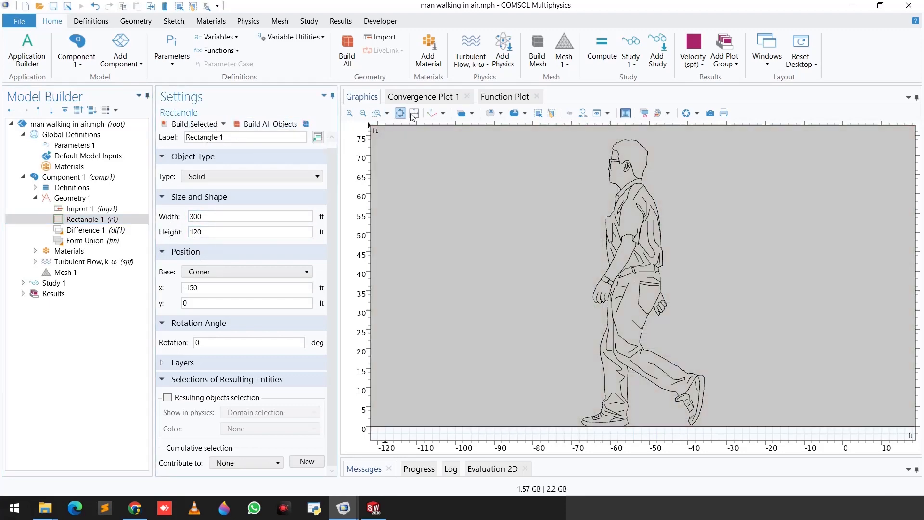
click(413, 115)
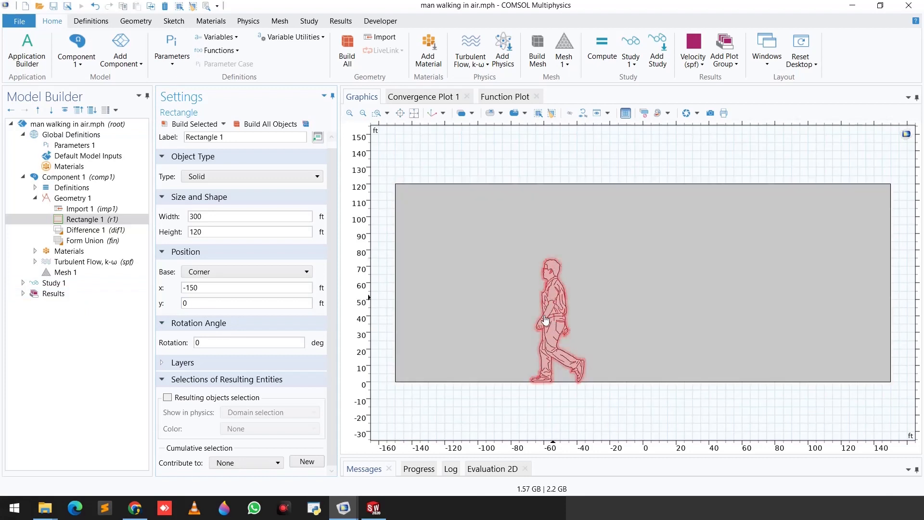
Step: Examine the Difference feature's settings and where the Boolean Difference operation is offered for the geometry
click(91, 232)
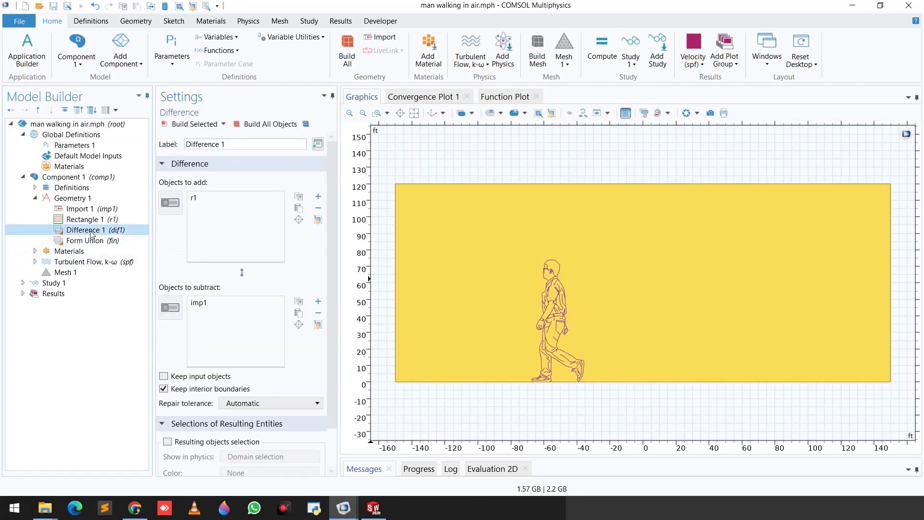
click(72, 198)
right_click(78, 198)
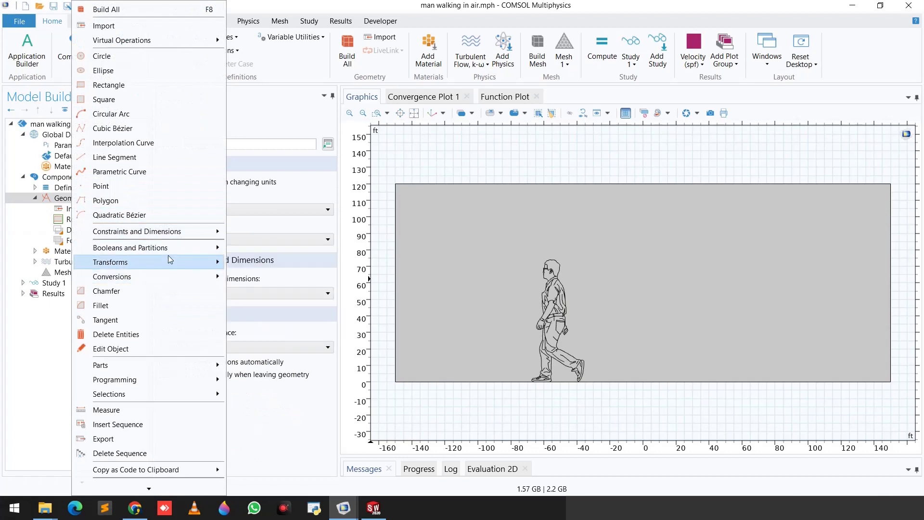
mouse_move(183, 251)
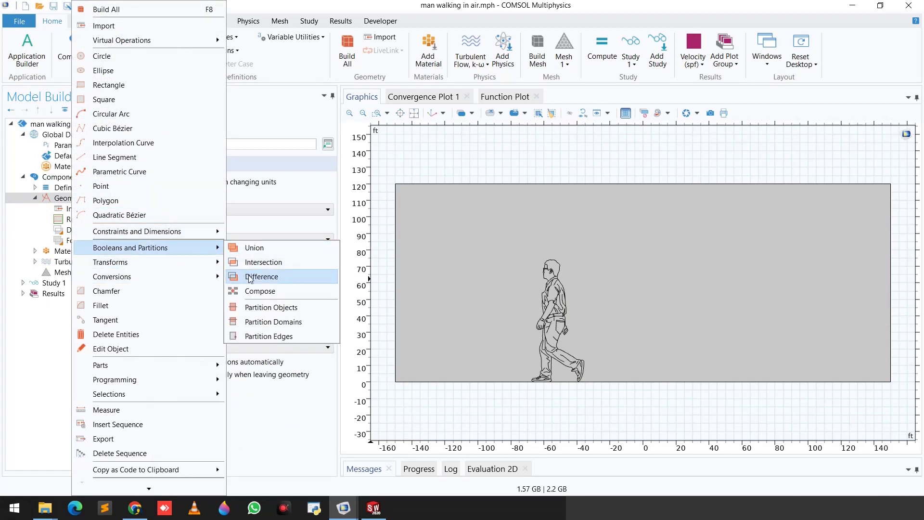
click(19, 341)
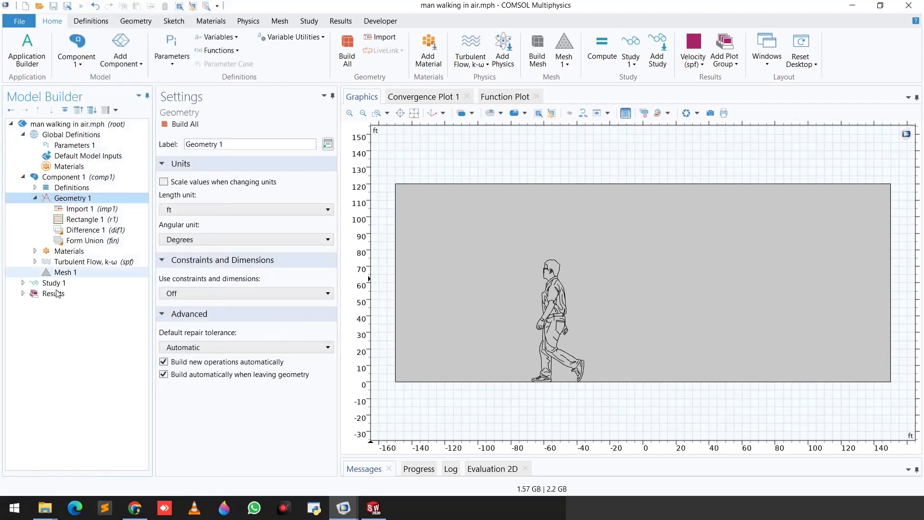
Step: Build the Difference that subtracts the imported man (imp1) from the rectangle (r1), and build the complete geometry
click(96, 231)
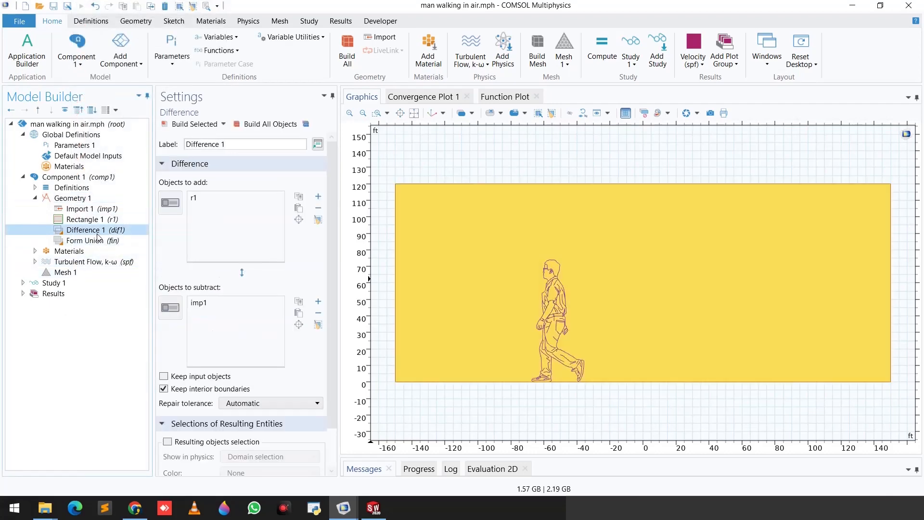
click(171, 205)
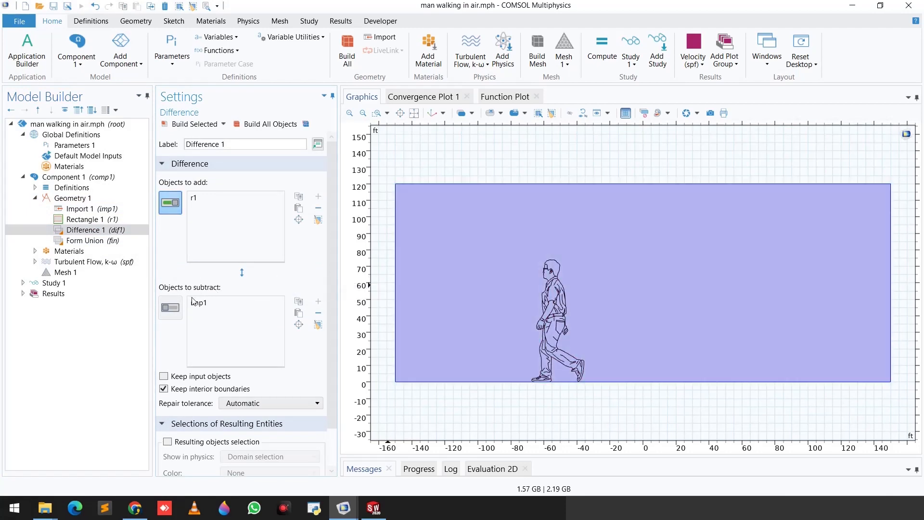
click(171, 312)
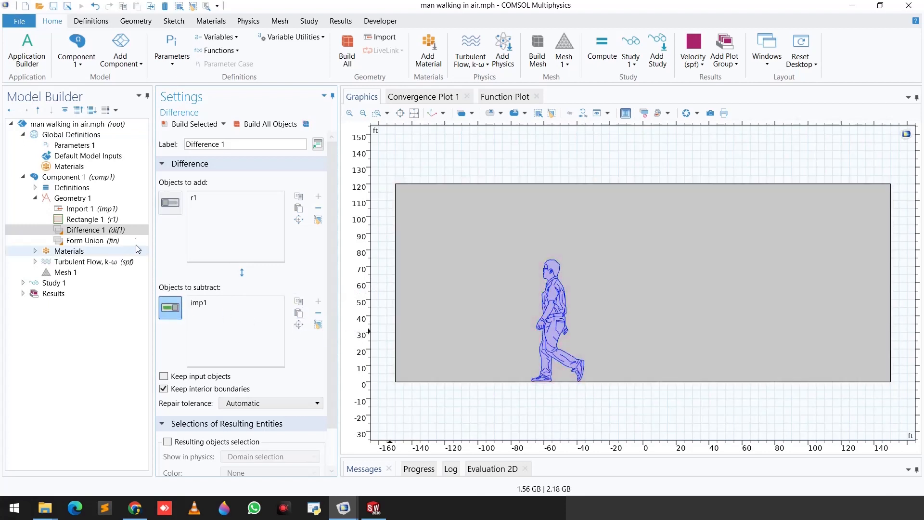
click(193, 126)
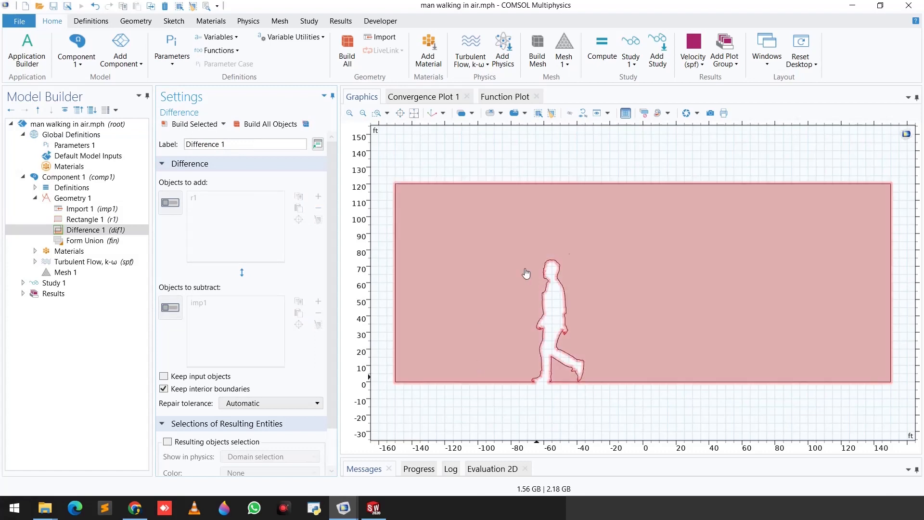
click(78, 202)
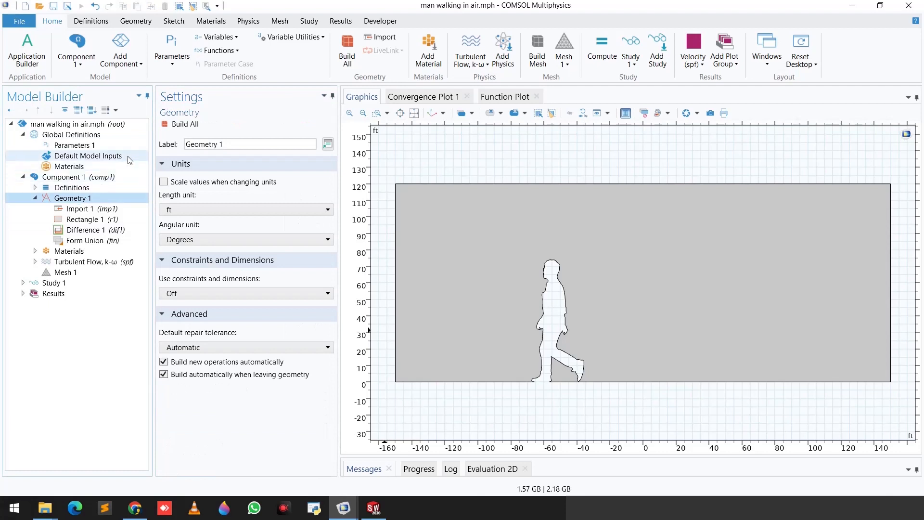
click(179, 128)
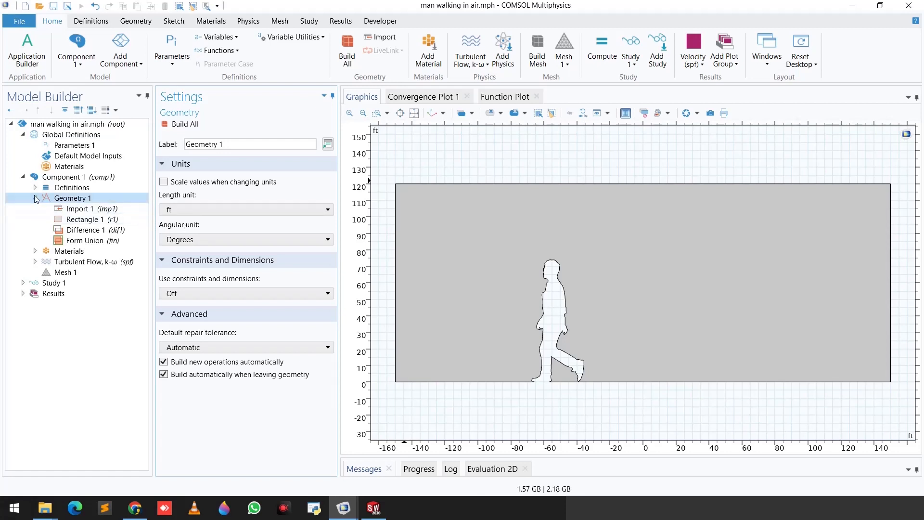
Step: Review the component's materials, the option for adding one from the library, and the Air [gas] material's settings
click(35, 251)
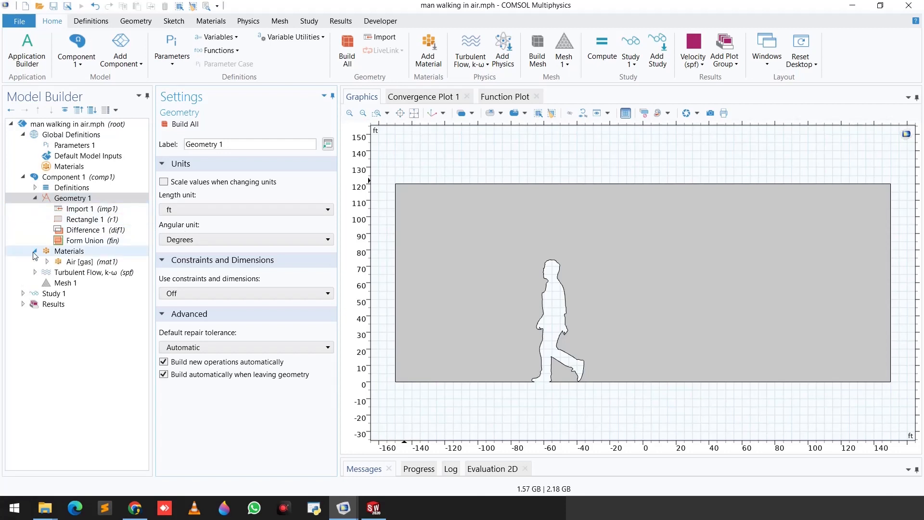
right_click(68, 252)
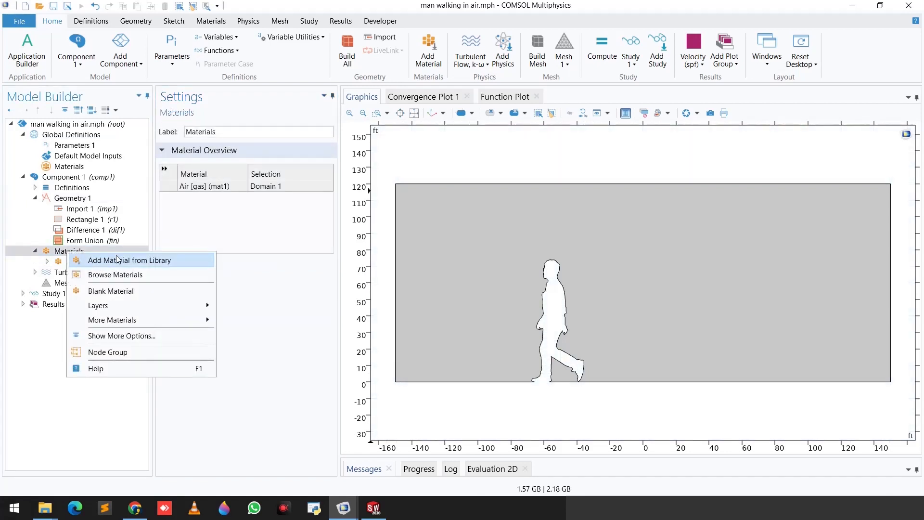
click(31, 230)
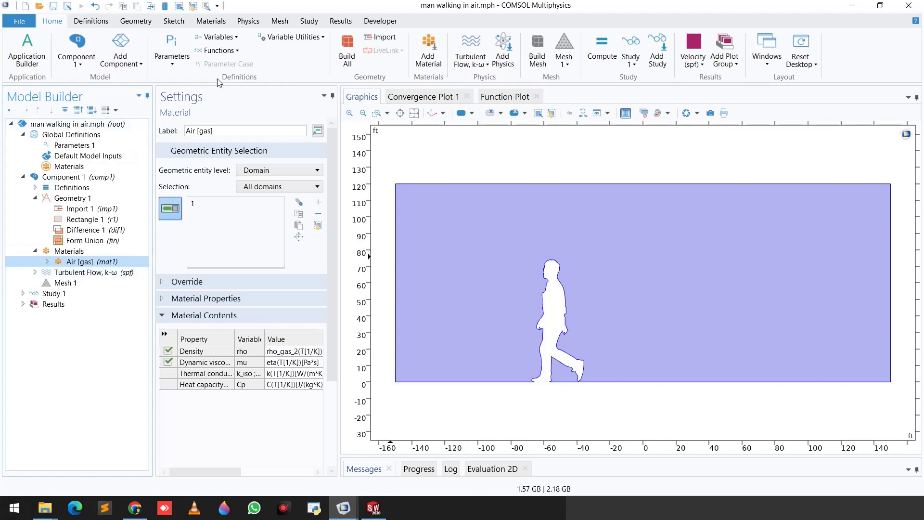
Step: Review the Turbulent Flow interface's physical model settings and its turbulence model options, choosing k-ω
click(249, 21)
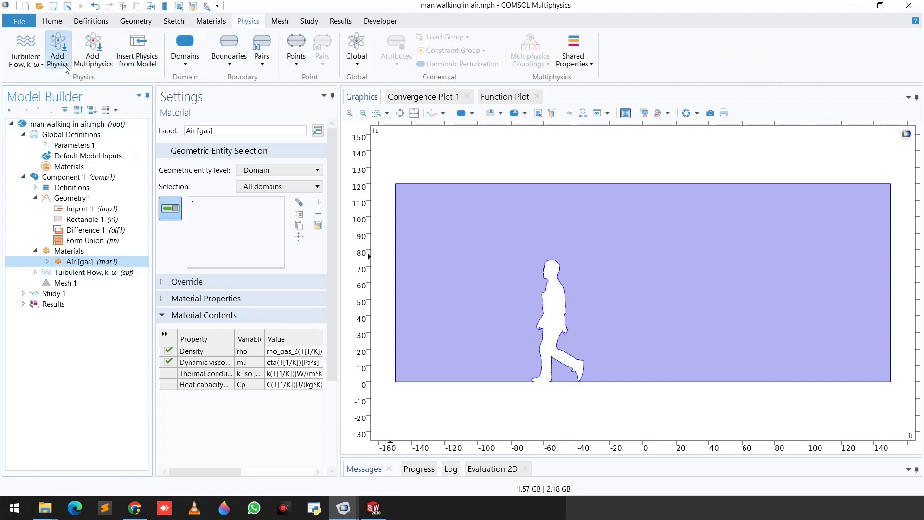
click(35, 272)
click(71, 273)
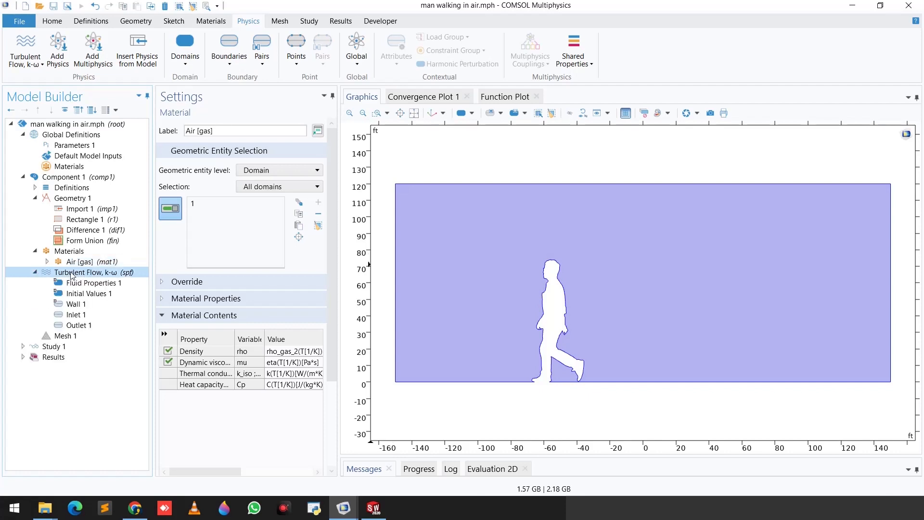
scroll(193, 289, down, 1)
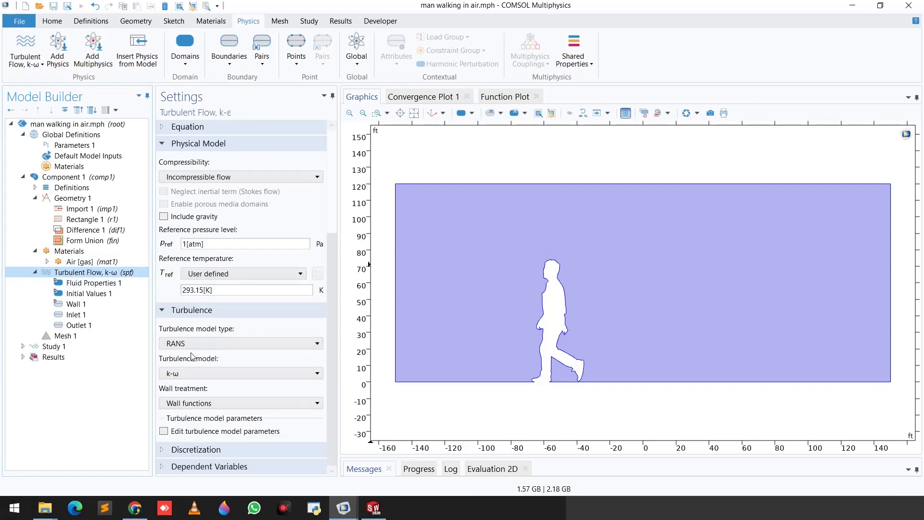
click(188, 372)
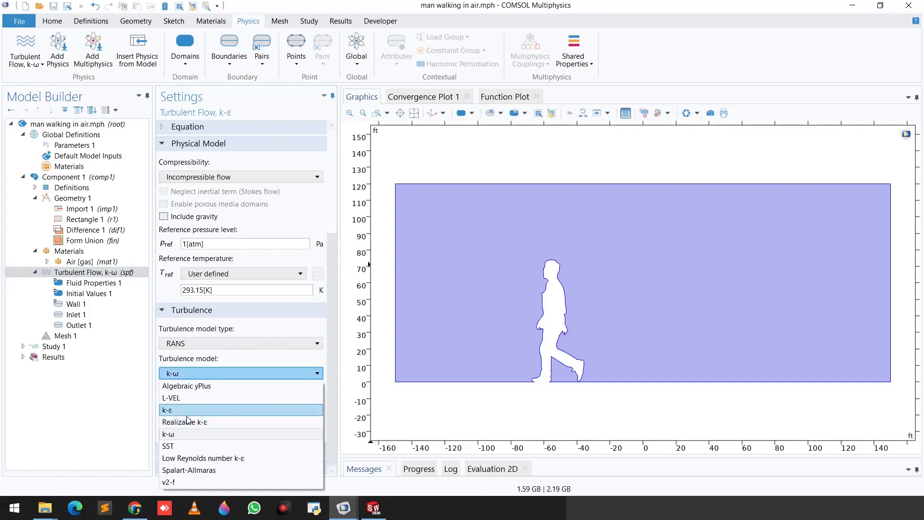
click(178, 440)
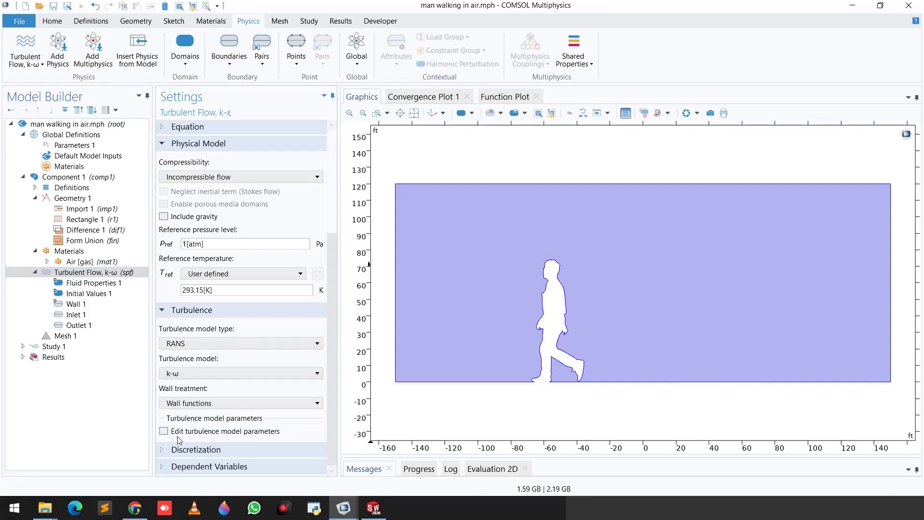
click(176, 378)
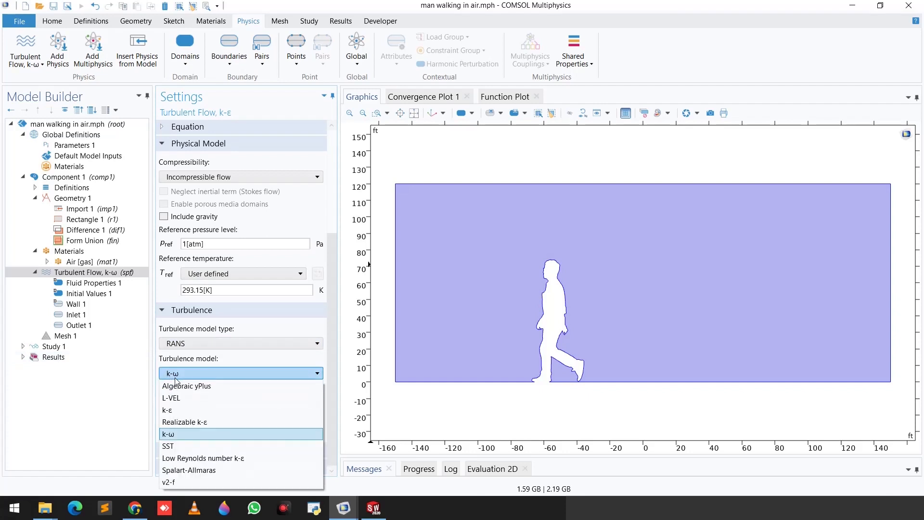
click(128, 394)
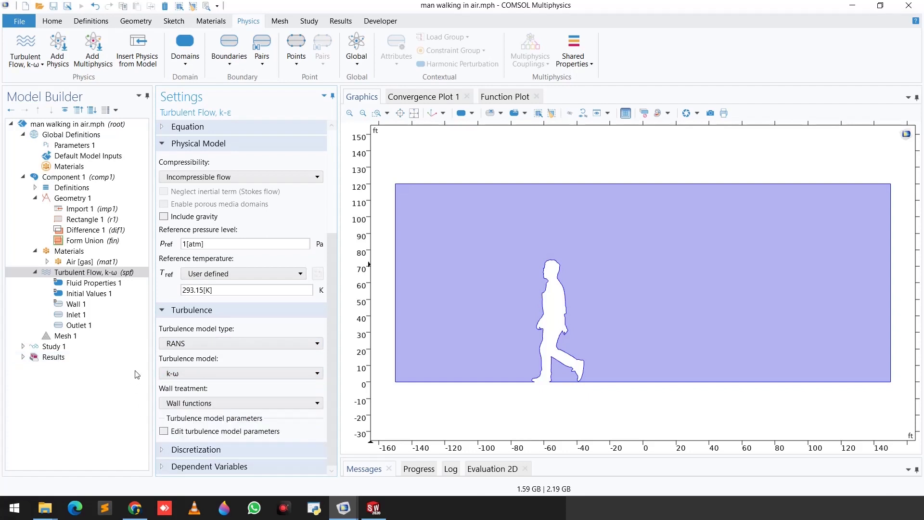
Step: Inspect the fluid properties, initial values and wall boundary condition of the turbulent flow physics
click(92, 285)
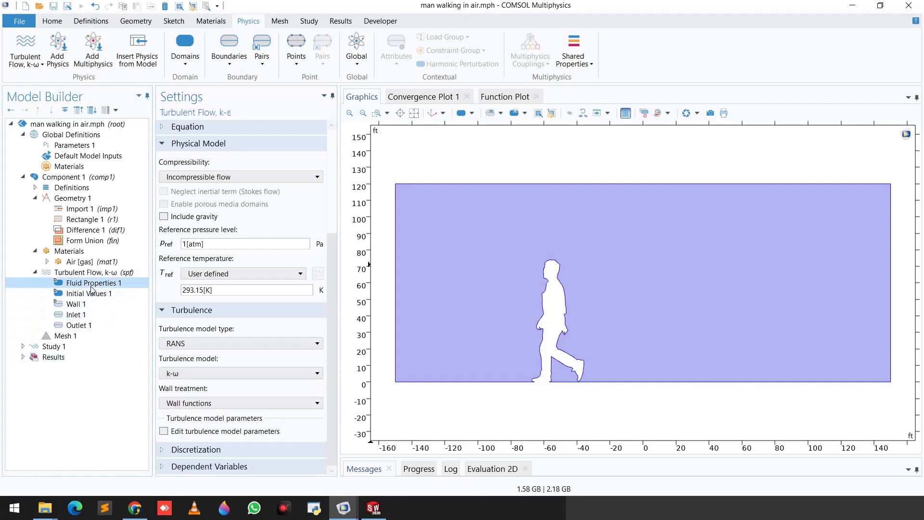
scroll(238, 337, down, 1)
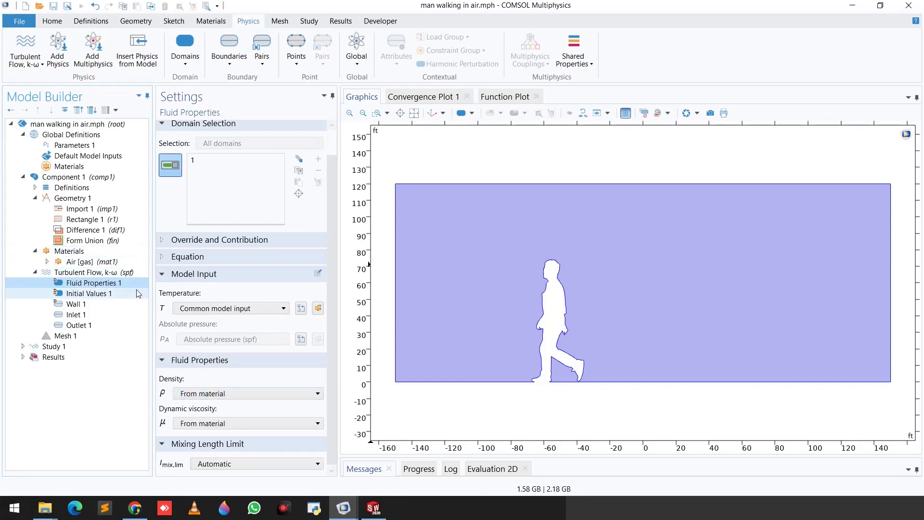
scroll(227, 406, down, 1)
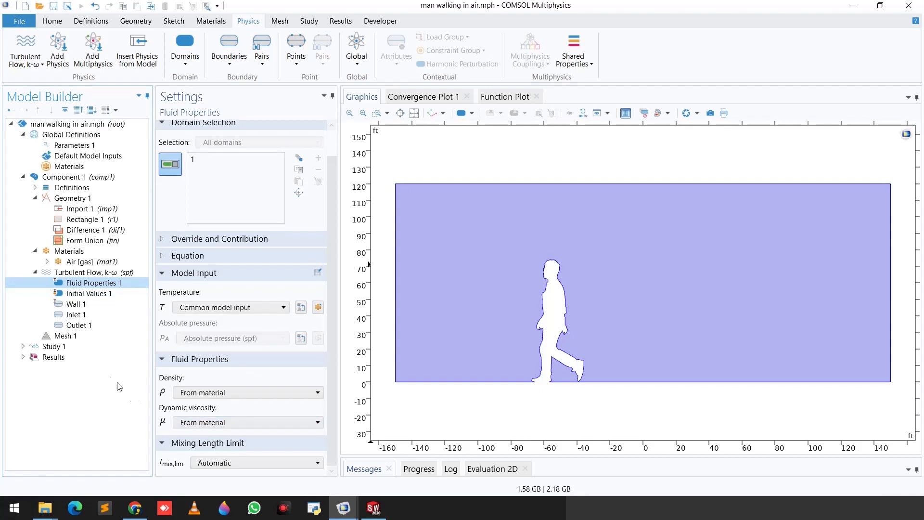
click(79, 304)
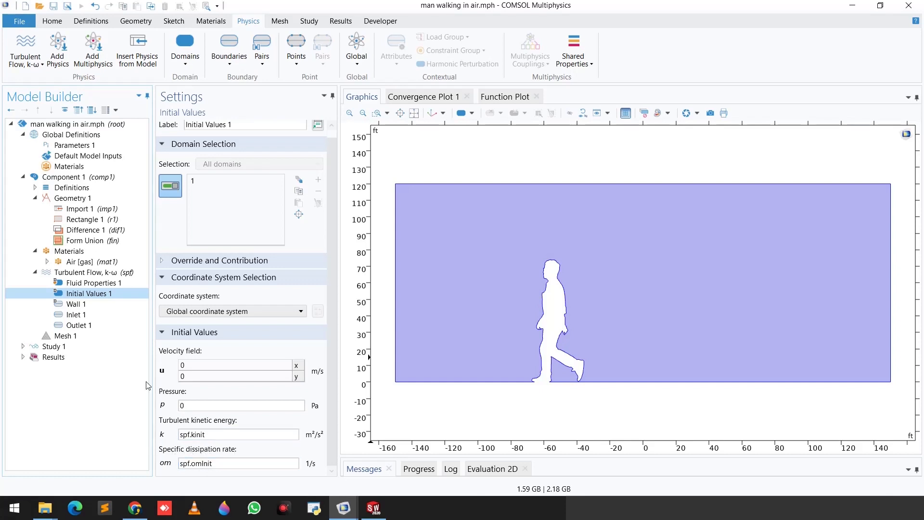
click(77, 304)
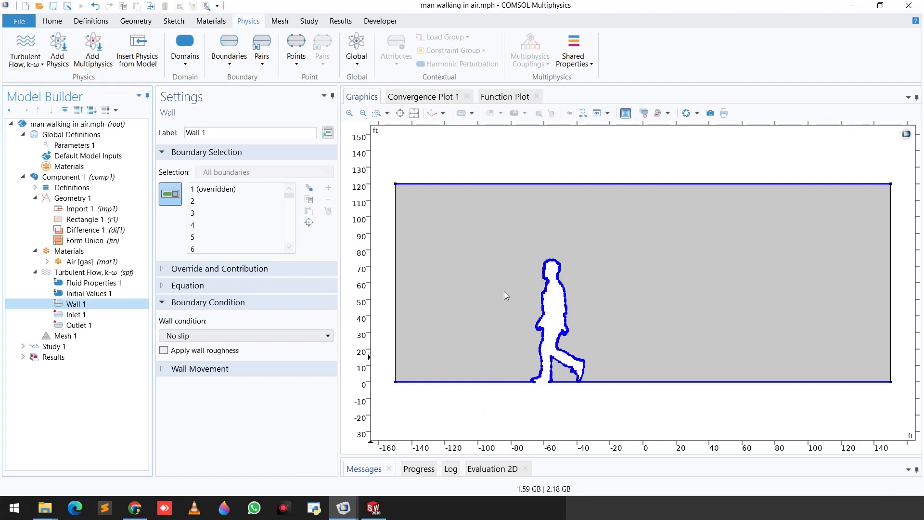
Step: Review the inlet's normal inflow velocity, turbulent intensity and turbulence length scale options, and the outlet's pressure conditions
click(107, 318)
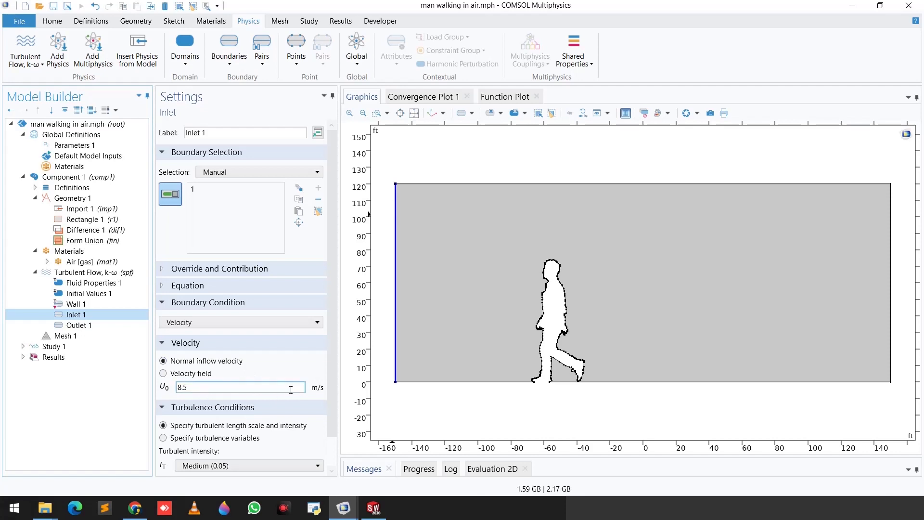
scroll(231, 281, down, 1)
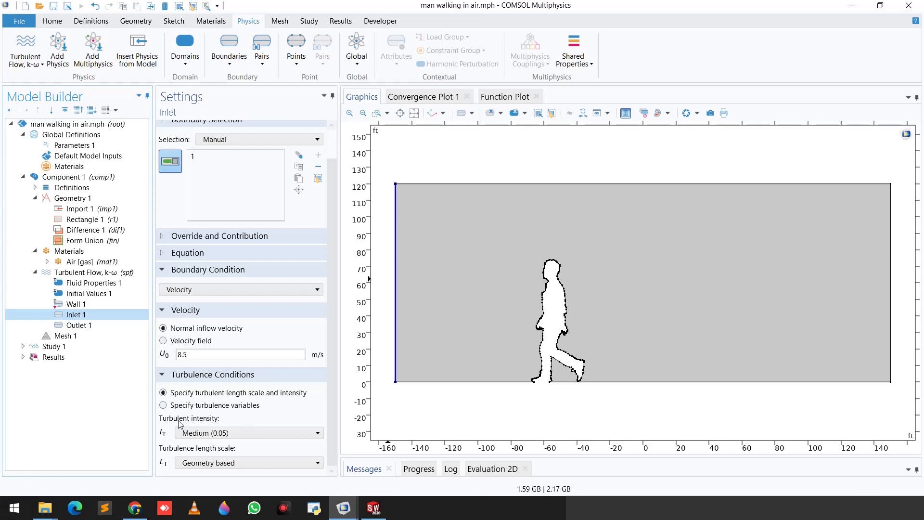
click(192, 433)
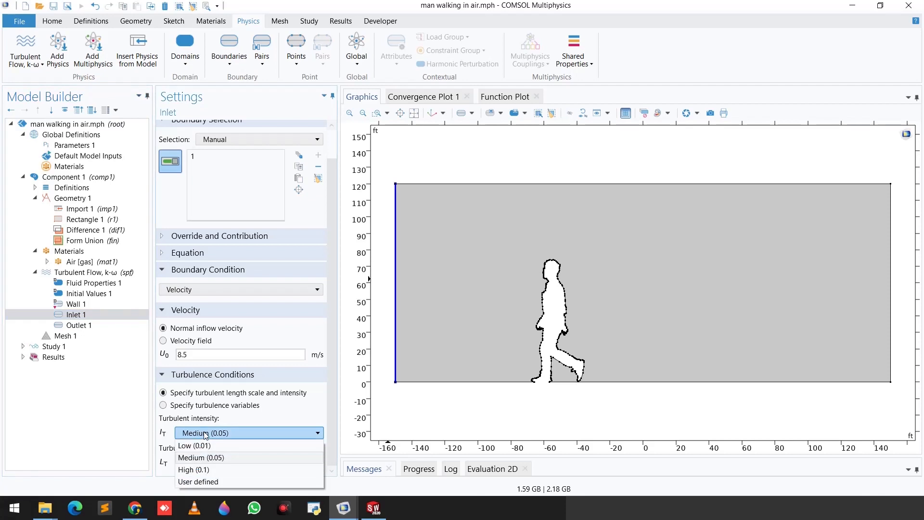
click(193, 456)
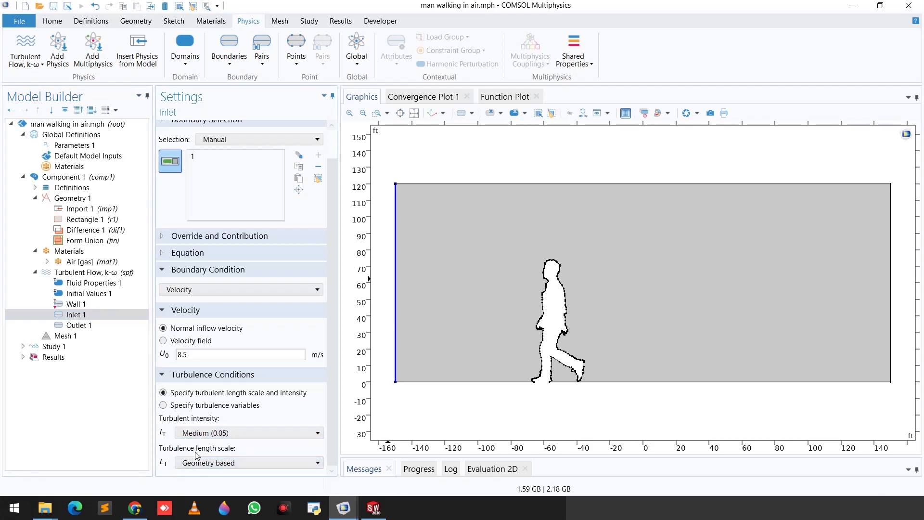
click(218, 463)
click(216, 478)
click(77, 325)
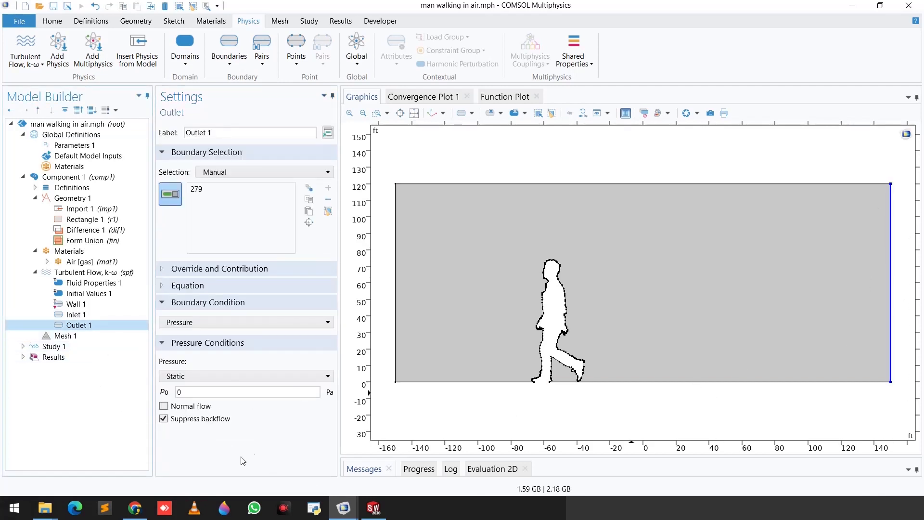
Step: Build the physics-controlled mesh for the air domain with the Finer element size
click(75, 336)
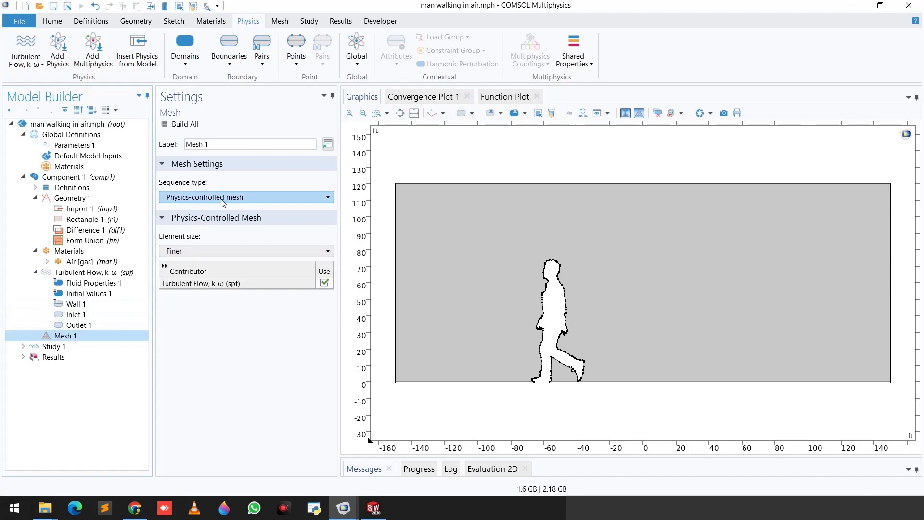
click(175, 127)
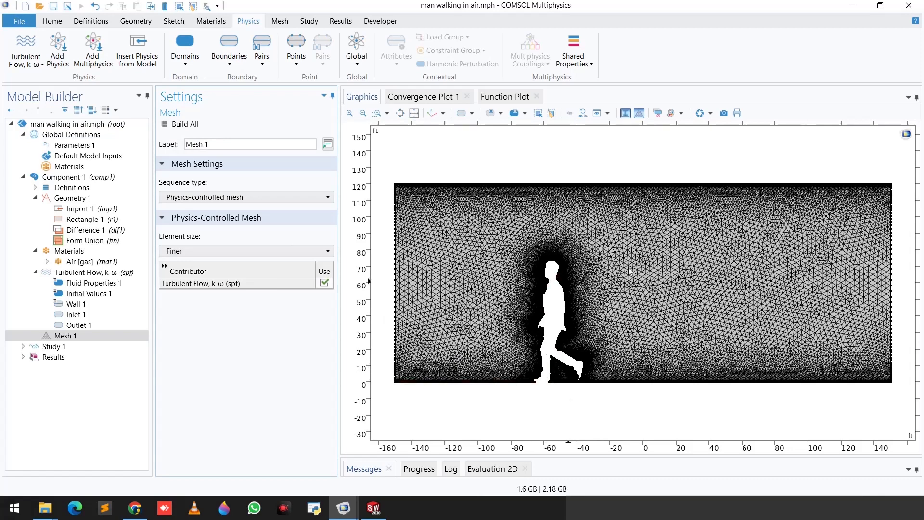
Step: Inspect the mesh refinement around the walking man's head, face and neck
click(377, 112)
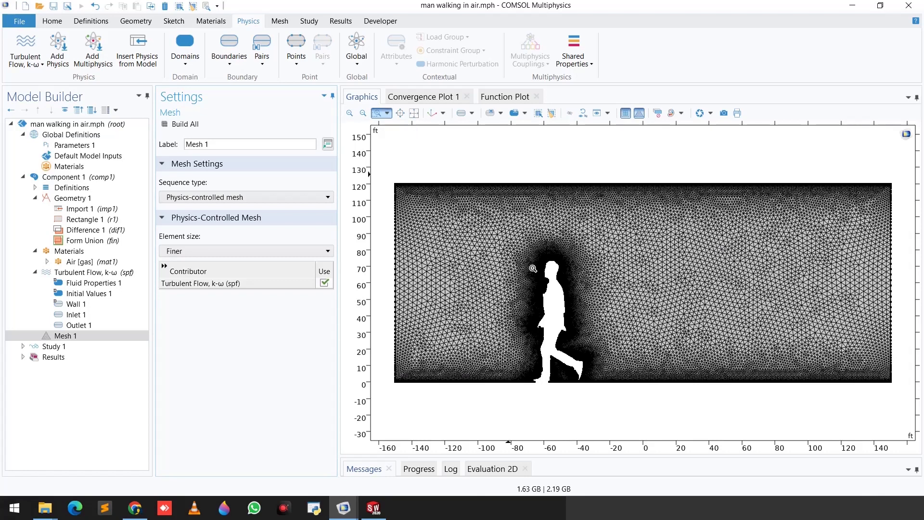
drag(523, 248, 596, 388)
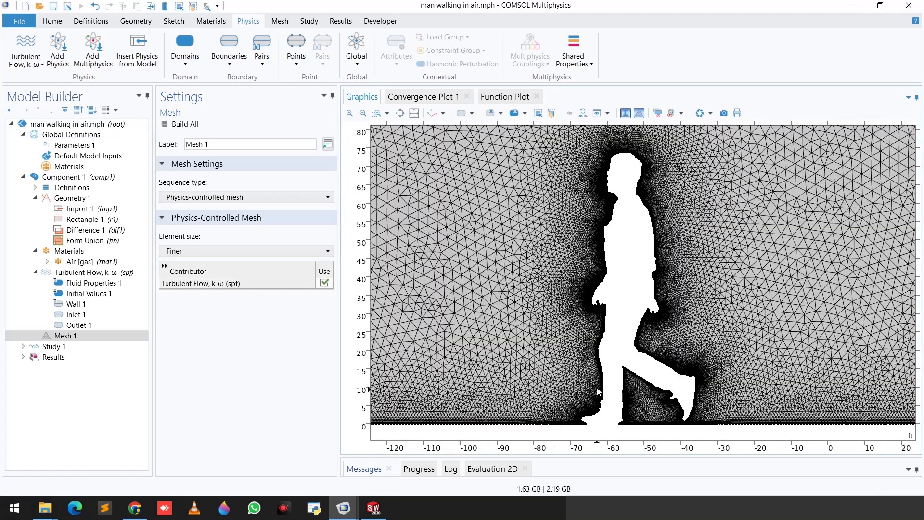
click(377, 114)
drag(578, 158, 634, 207)
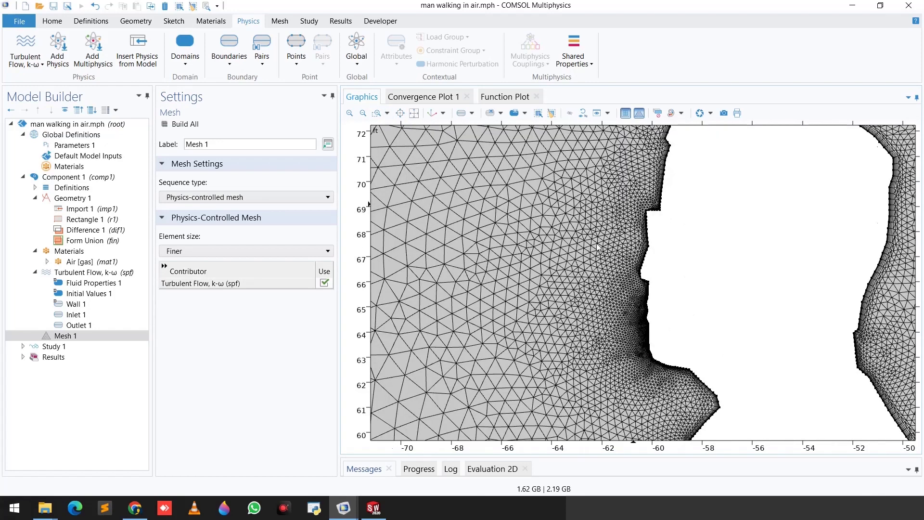
right_drag(602, 247, 530, 202)
right_drag(503, 403, 492, 272)
right_drag(579, 304, 555, 249)
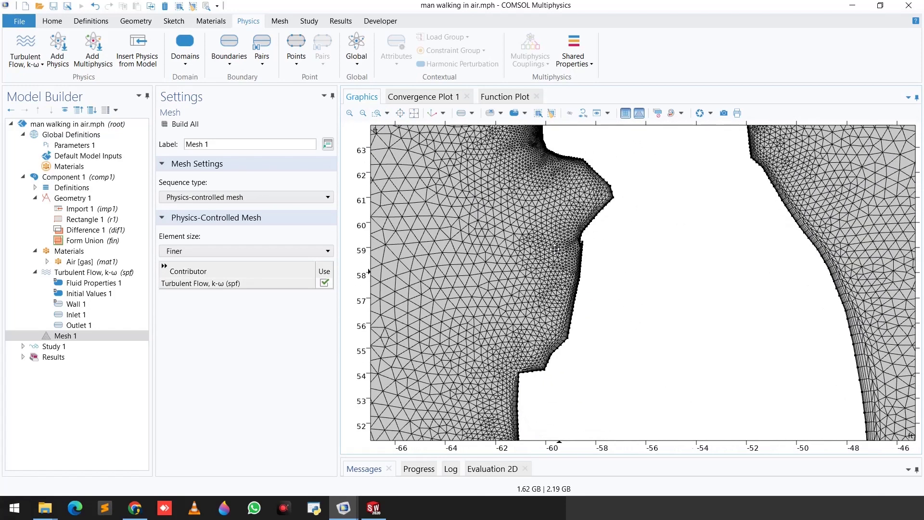
Step: Inspect the mesh along the man's torso, hands and legs, finishing with the whole domain in view
click(364, 114)
right_drag(511, 333, 515, 178)
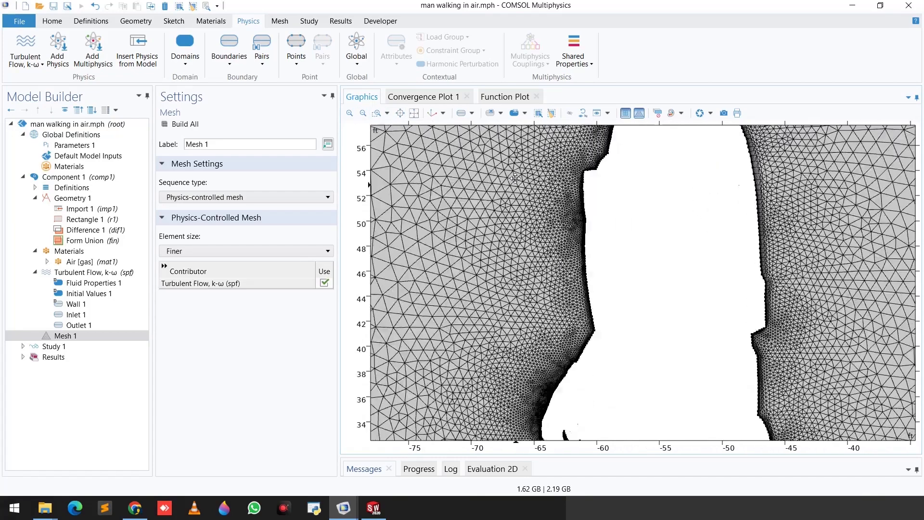
right_drag(663, 347, 596, 212)
right_drag(696, 367, 716, 250)
right_drag(747, 385, 715, 277)
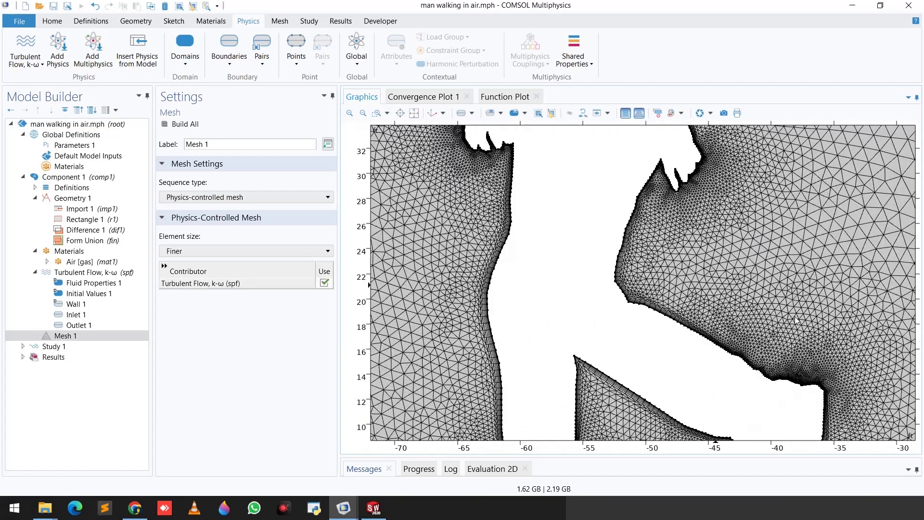
right_drag(779, 297, 745, 246)
right_drag(704, 381, 724, 326)
right_drag(605, 364, 654, 343)
right_drag(539, 315, 475, 208)
click(414, 113)
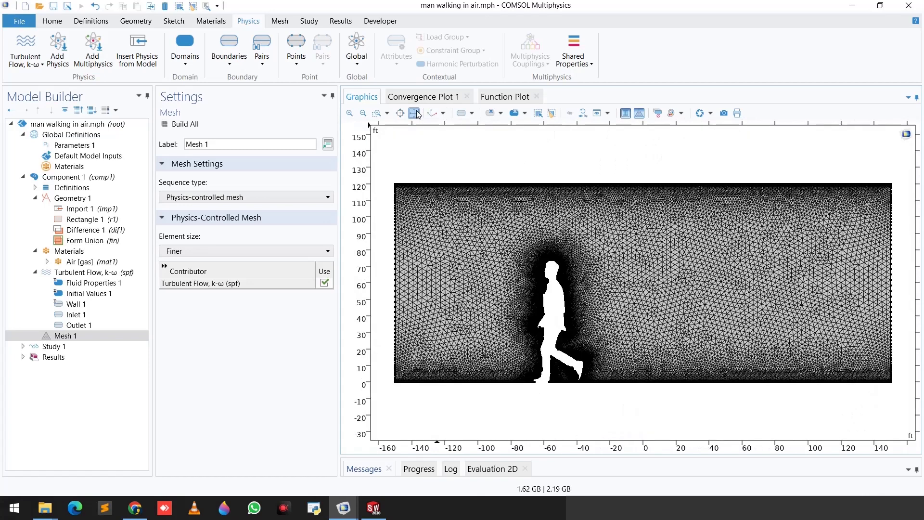
Step: Review the study settings, its stationary step and the segregated solver's convergence plot
double_click(54, 348)
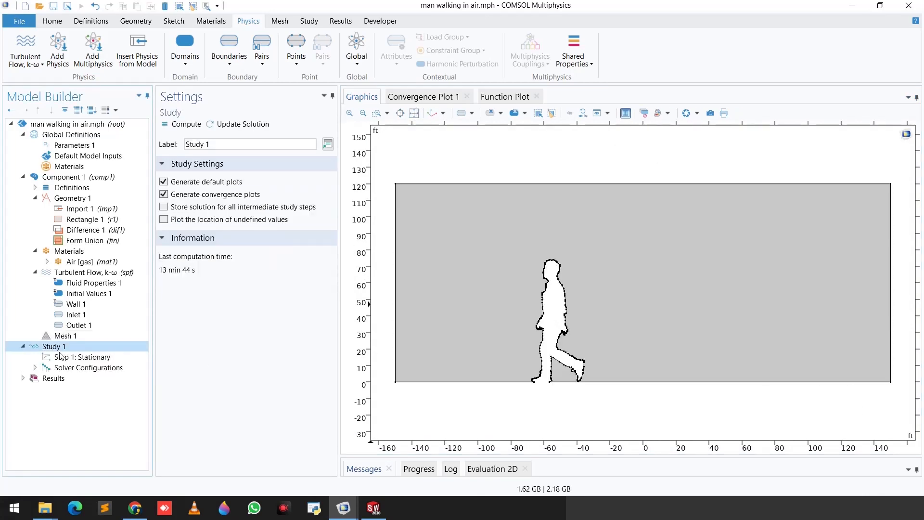
click(89, 361)
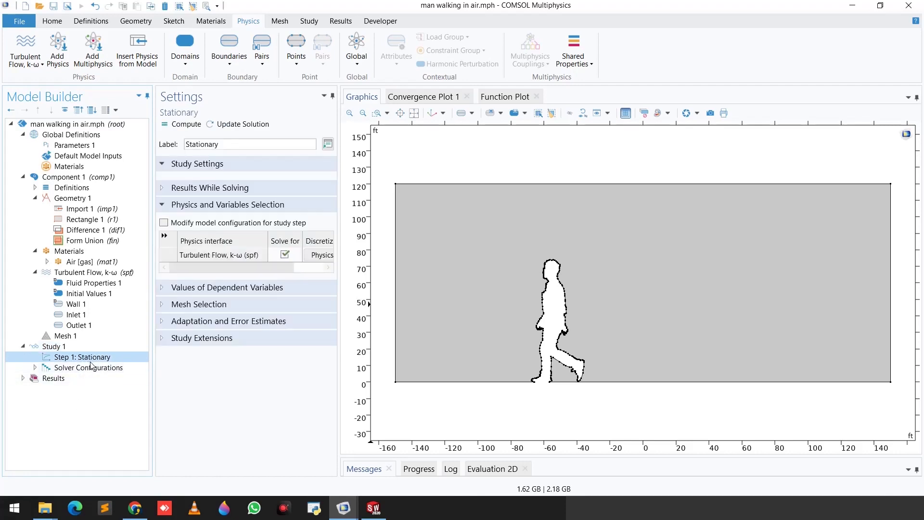
click(133, 347)
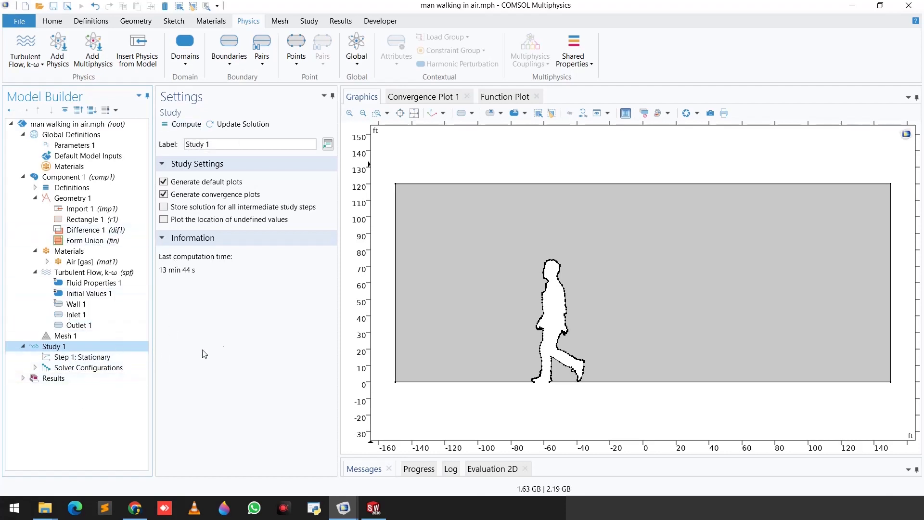
click(417, 99)
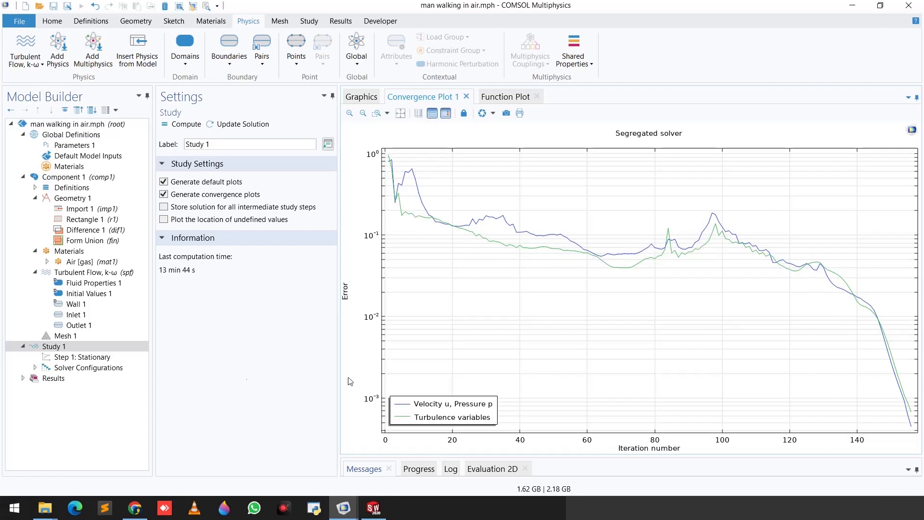
Step: Examine the Velocity (spf) result plot and the settings of its surface and streamline plots
click(23, 378)
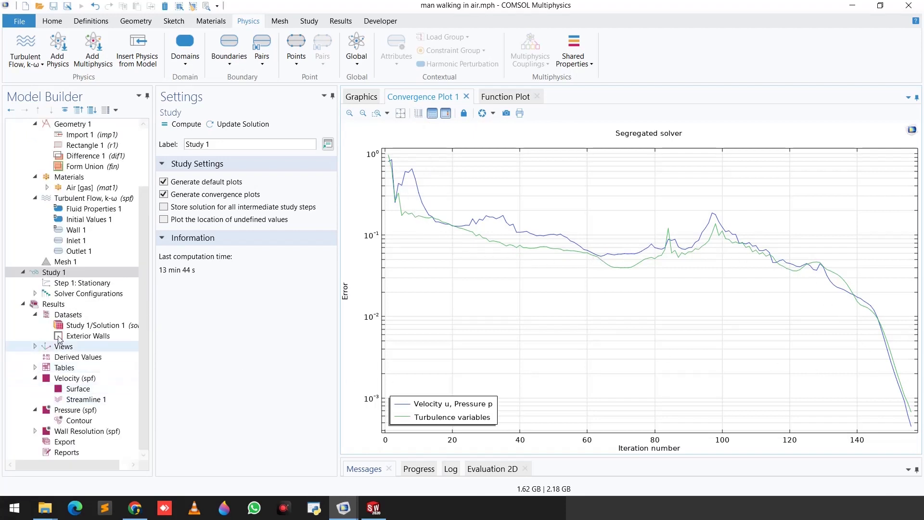
click(71, 384)
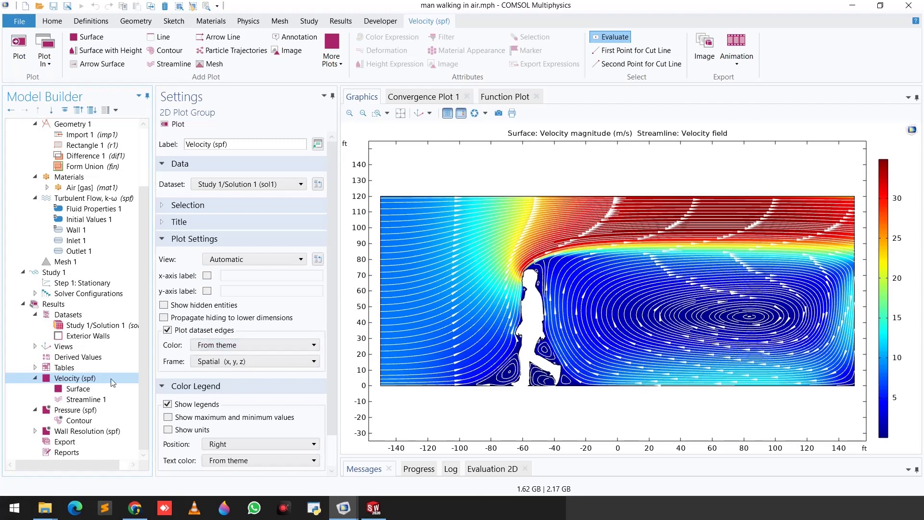
click(79, 389)
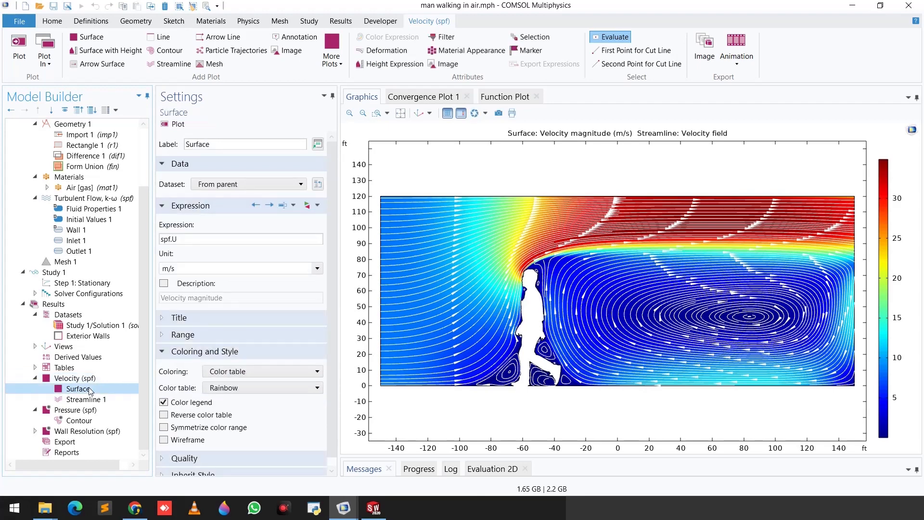
click(87, 400)
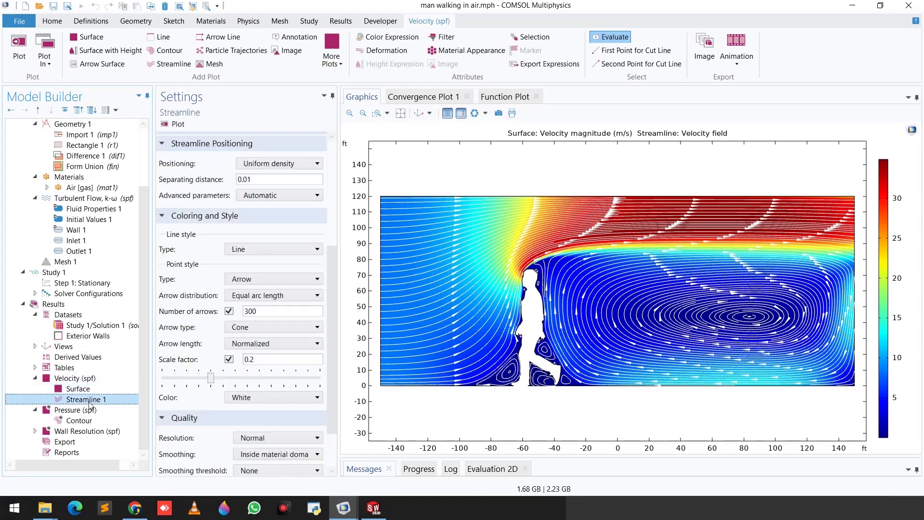
Step: Disable the streamlines to view the velocity magnitude surface alone, and re-enable them
key(F3)
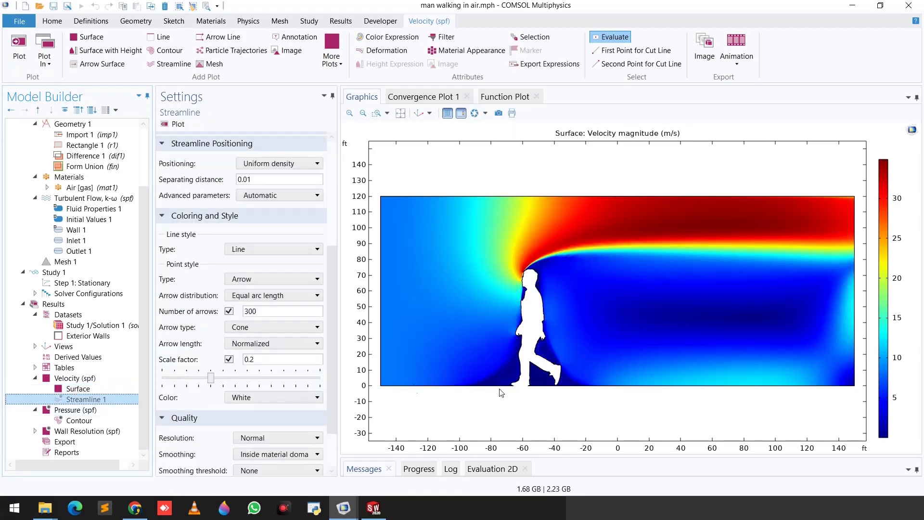
click(100, 392)
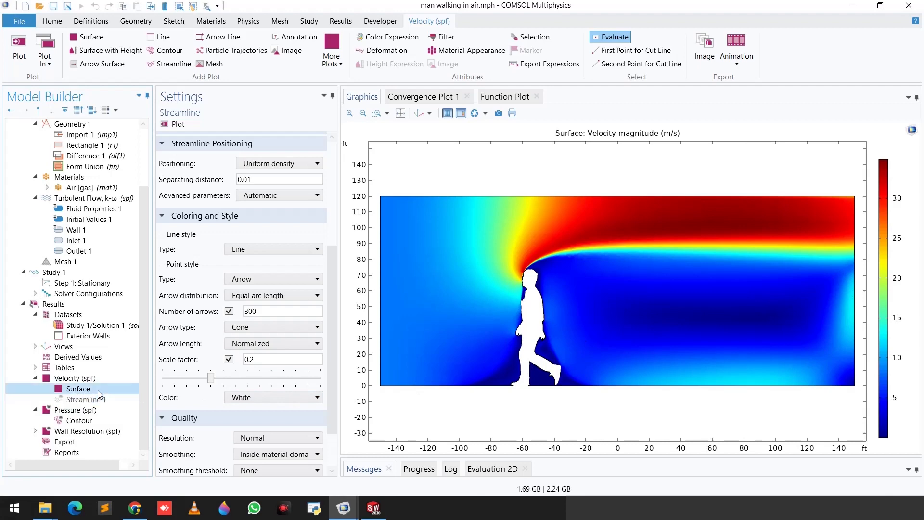
click(87, 400)
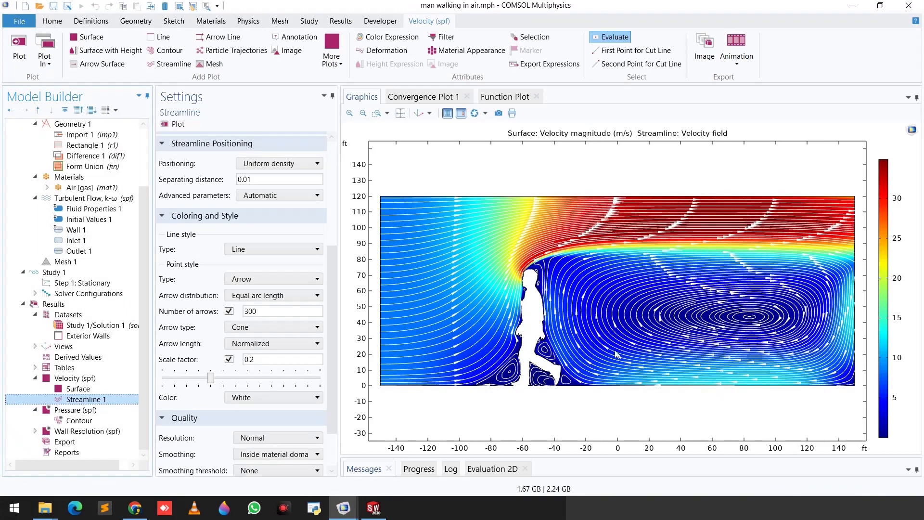
Step: Set the color of the velocity plot's streamlines to Black
scroll(223, 356, down, 3)
click(246, 340)
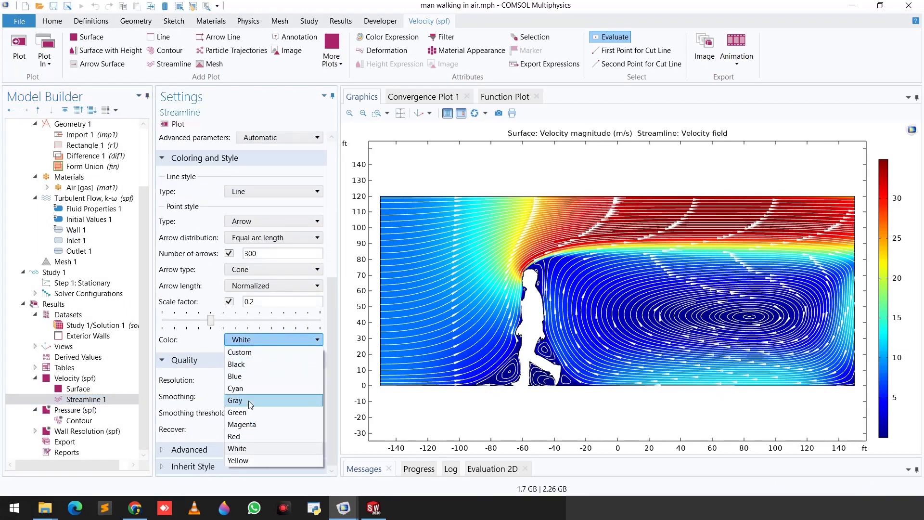
click(237, 364)
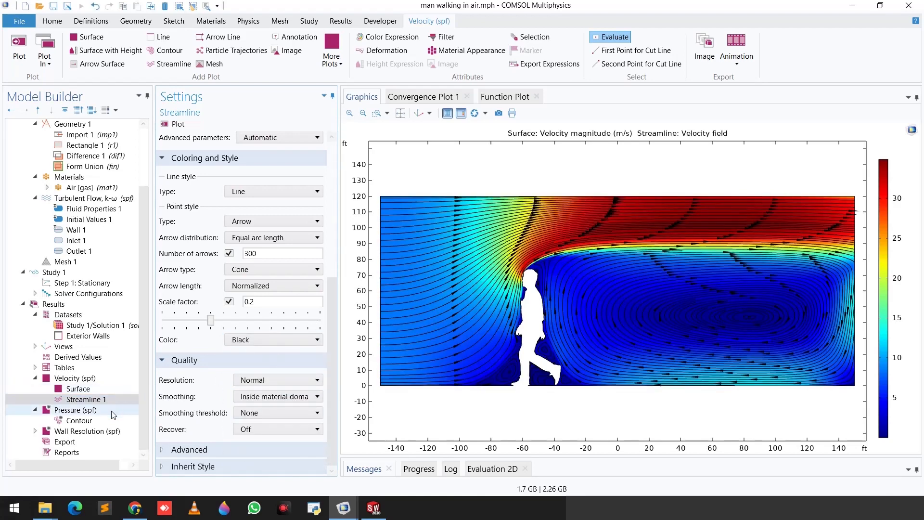
Step: Disable the surface plot in the velocity results so only the streamlines are drawn
click(85, 399)
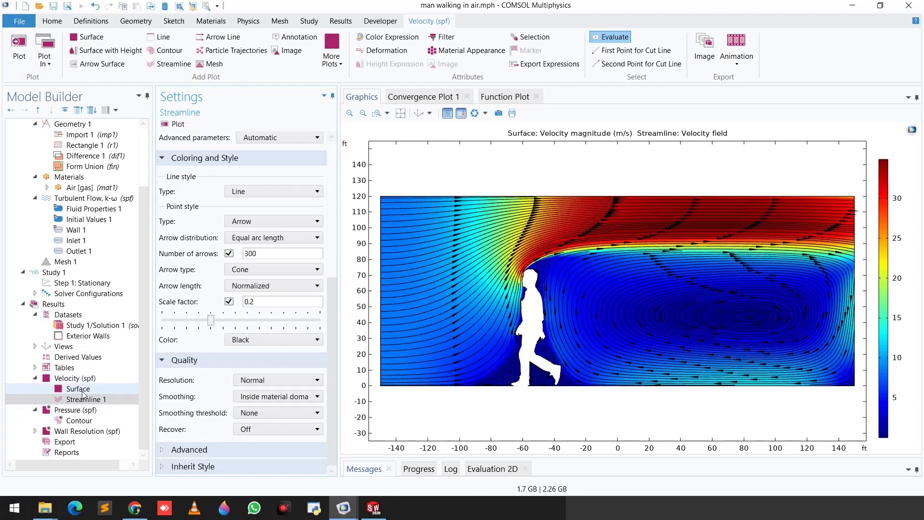
click(83, 392)
right_click(85, 392)
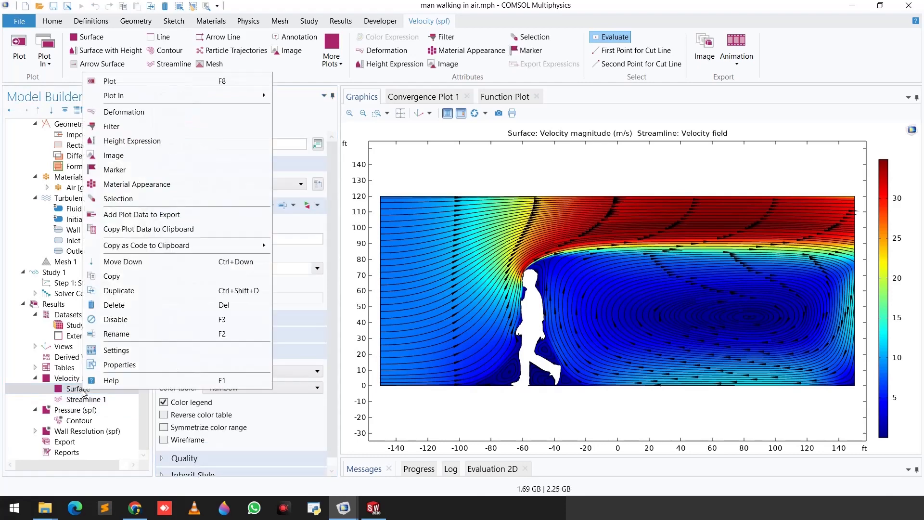
click(118, 321)
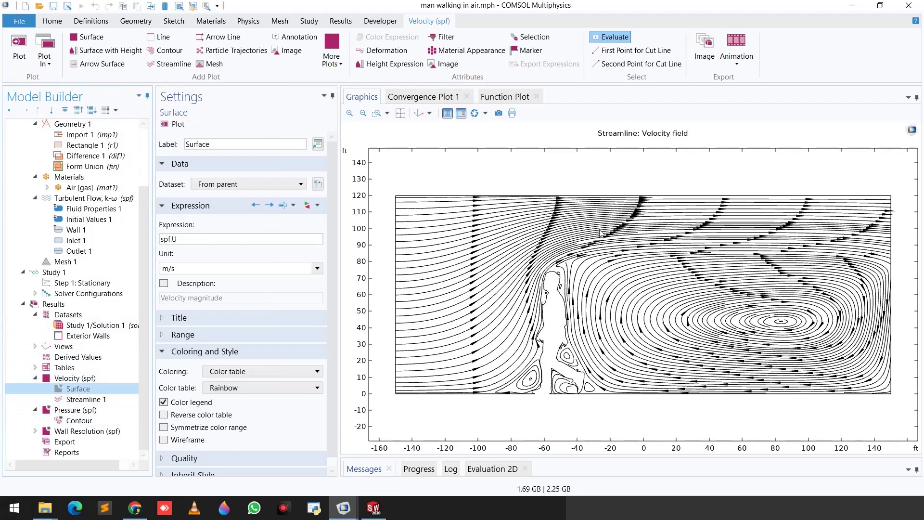
Step: Set the contour type of the Pressure (spf) contour plot to Filled and replot it
click(86, 411)
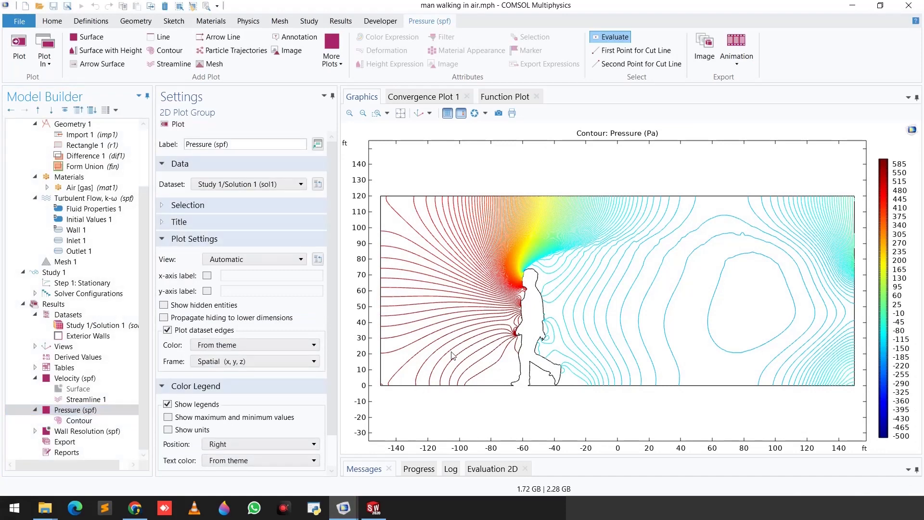
click(112, 422)
click(231, 330)
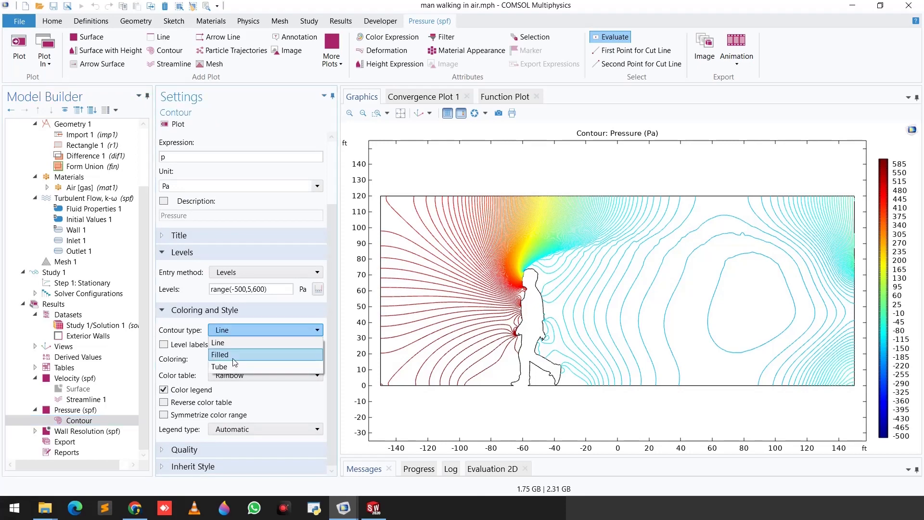
click(230, 356)
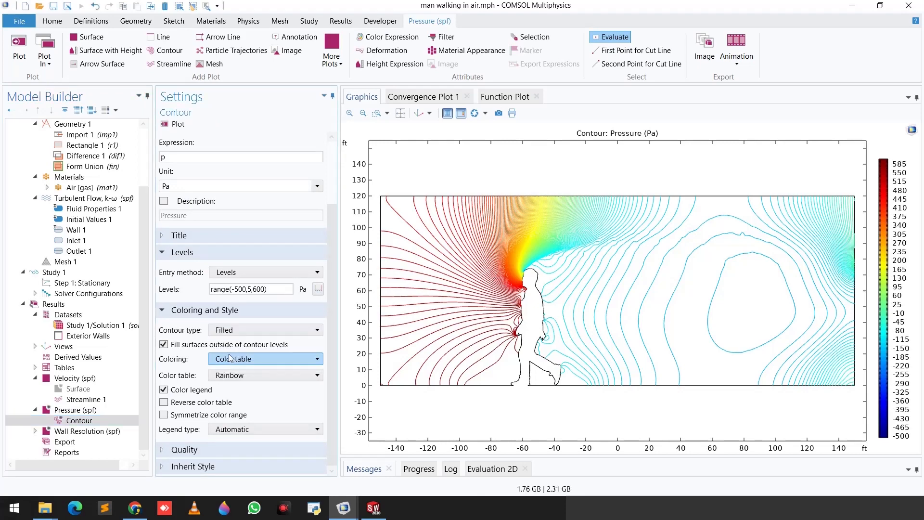
click(177, 124)
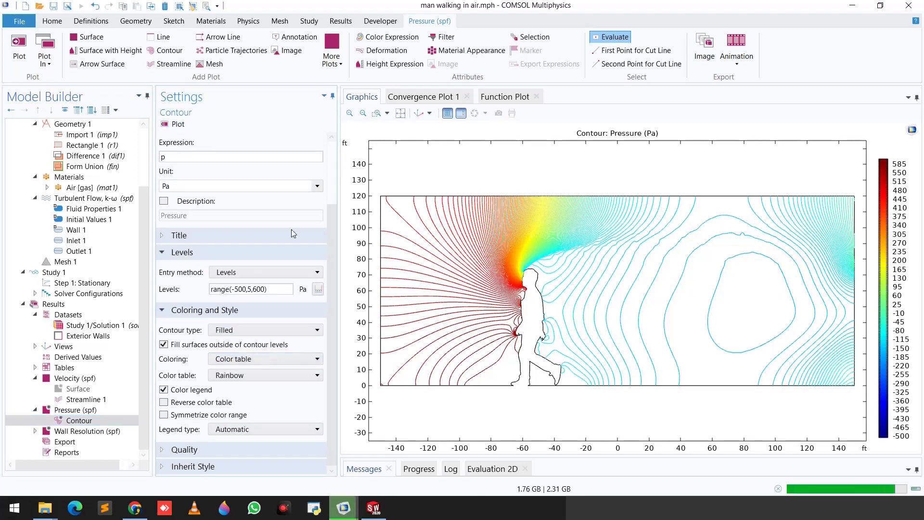